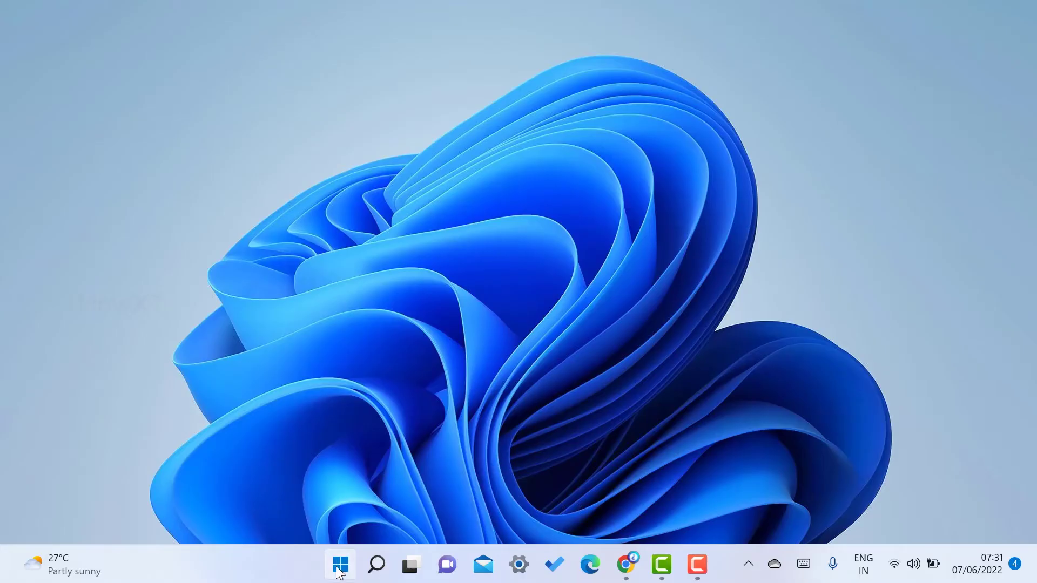
Launch PowerPoint from the Start menu's pinned apps.
left_click(559, 177)
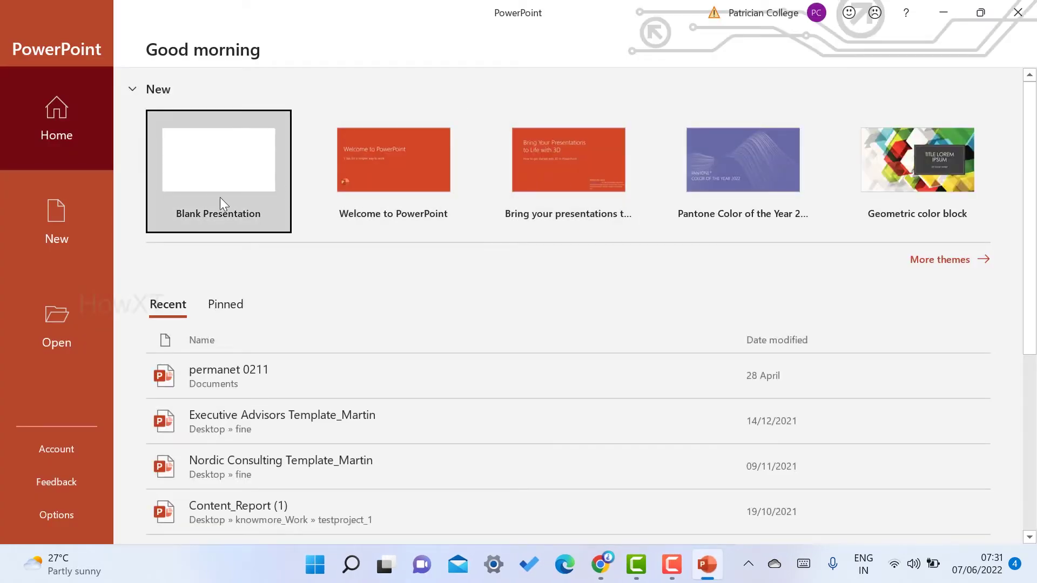
Create a blank presentation and bring up the online 3D Models library from Insert.
left_click(220, 198)
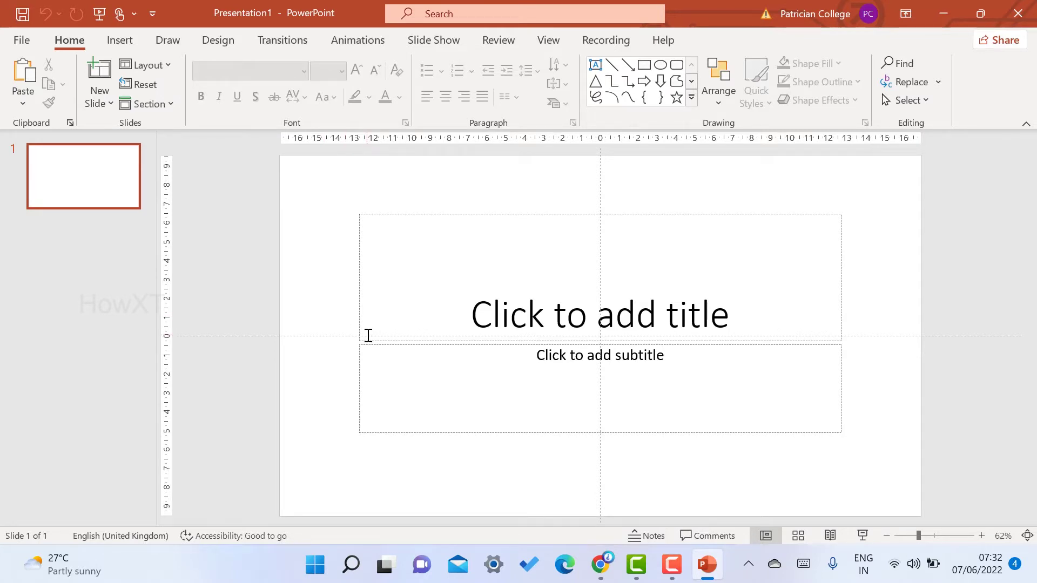
left_click(125, 43)
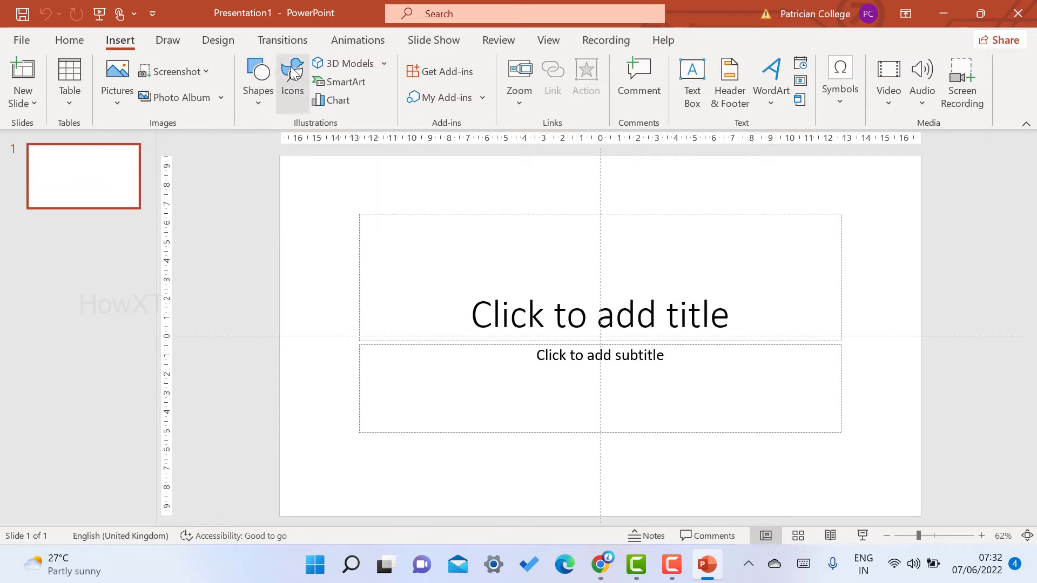
left_click(338, 67)
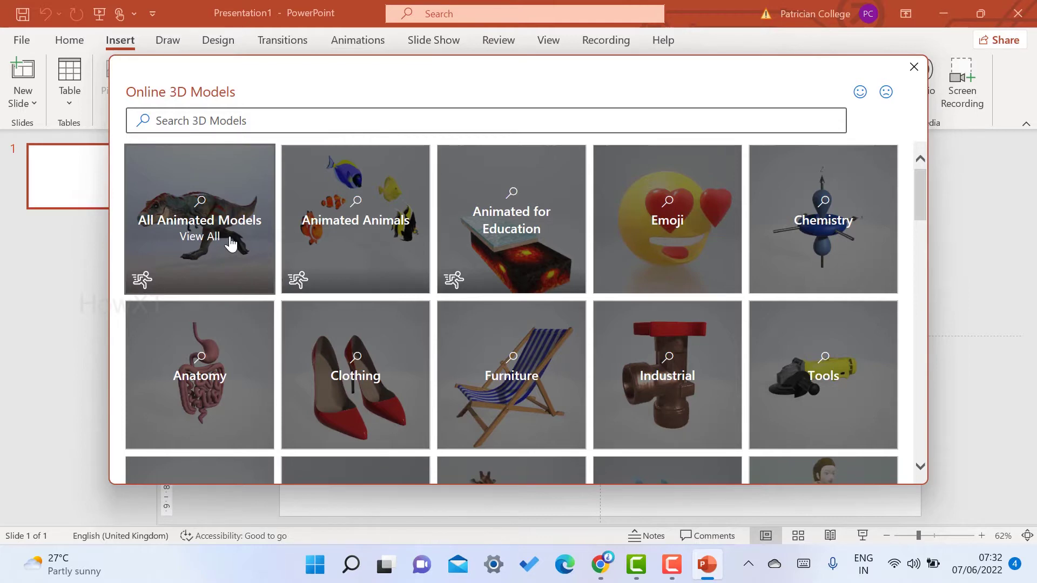
Browse the 3D model categories and open Animated Animals.
scroll(658, 243, "down", 2)
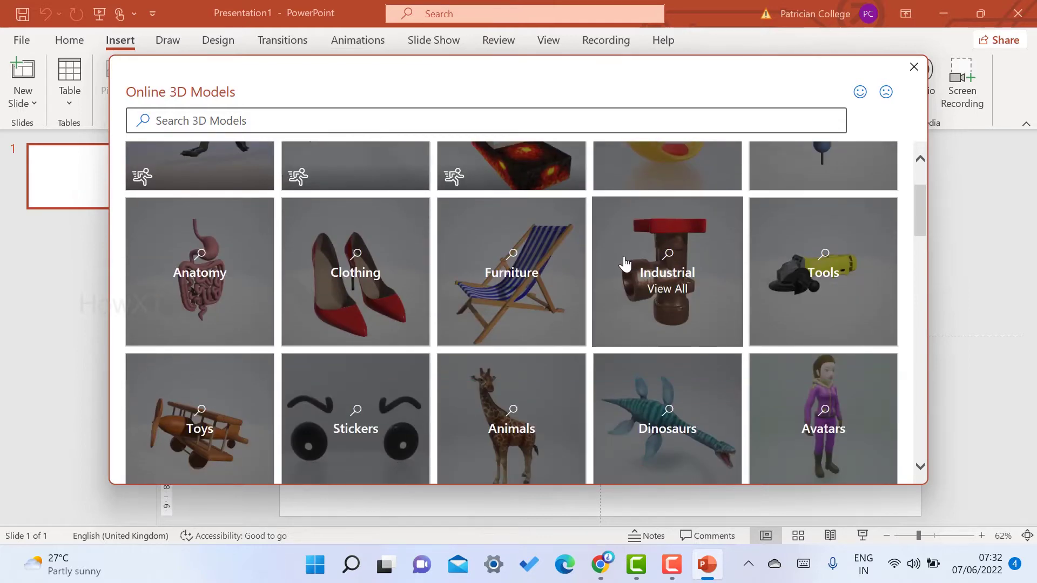
scroll(585, 262, "up", 2)
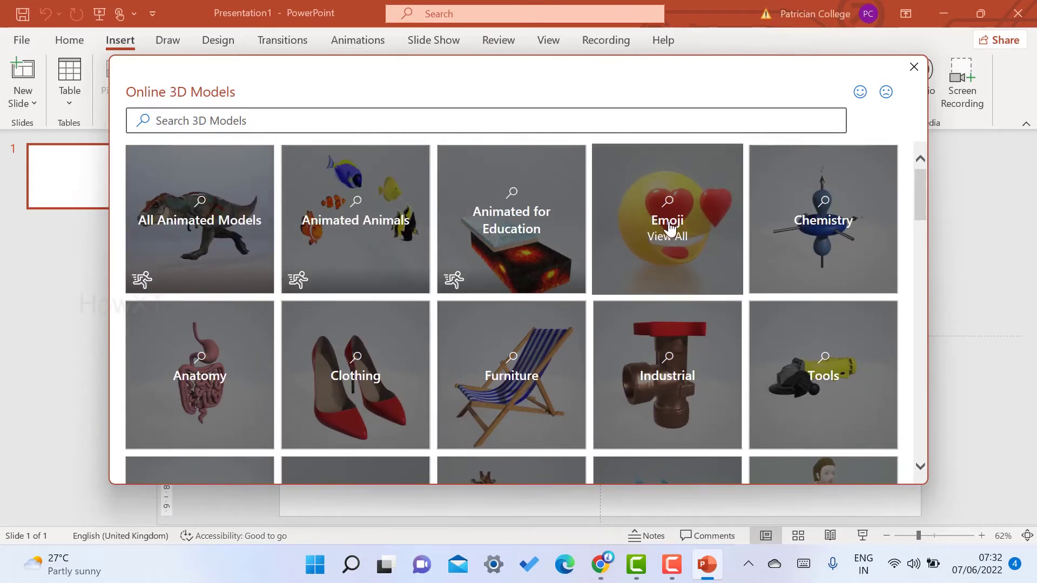
left_click(373, 229)
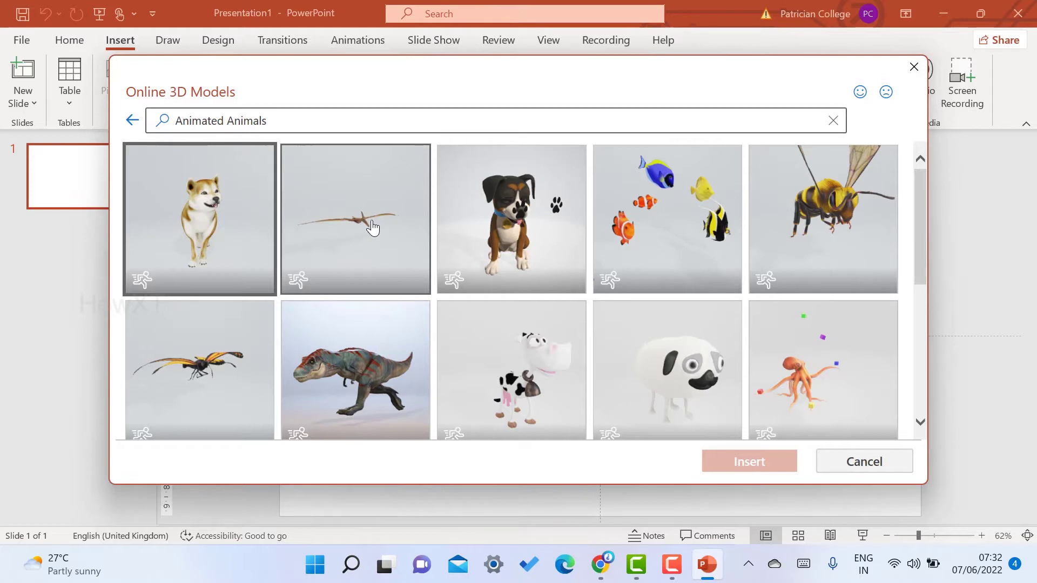
Insert the animated T-rex model onto the slide and enlarge it.
left_click(346, 372)
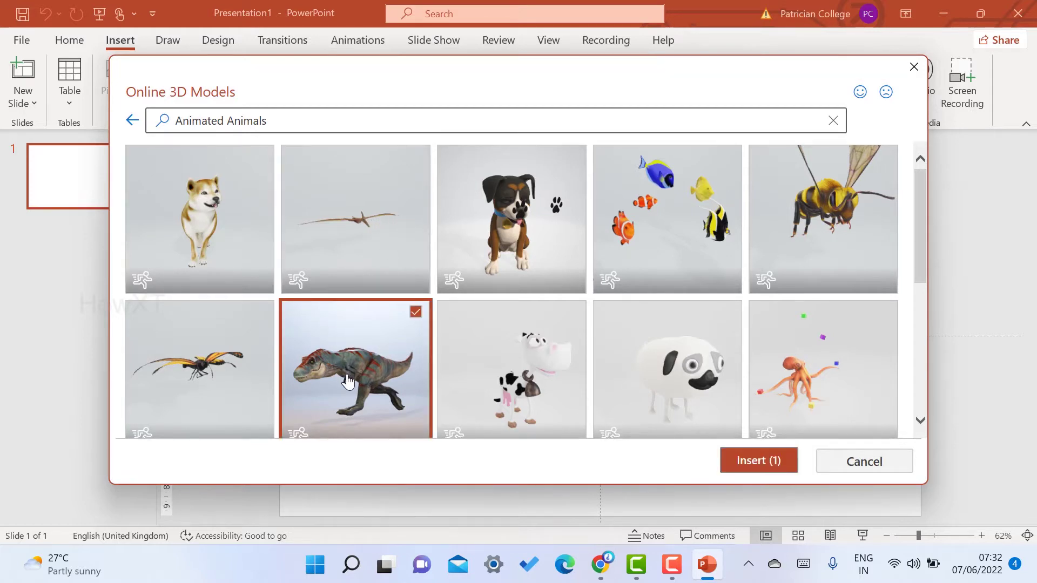
left_click(743, 457)
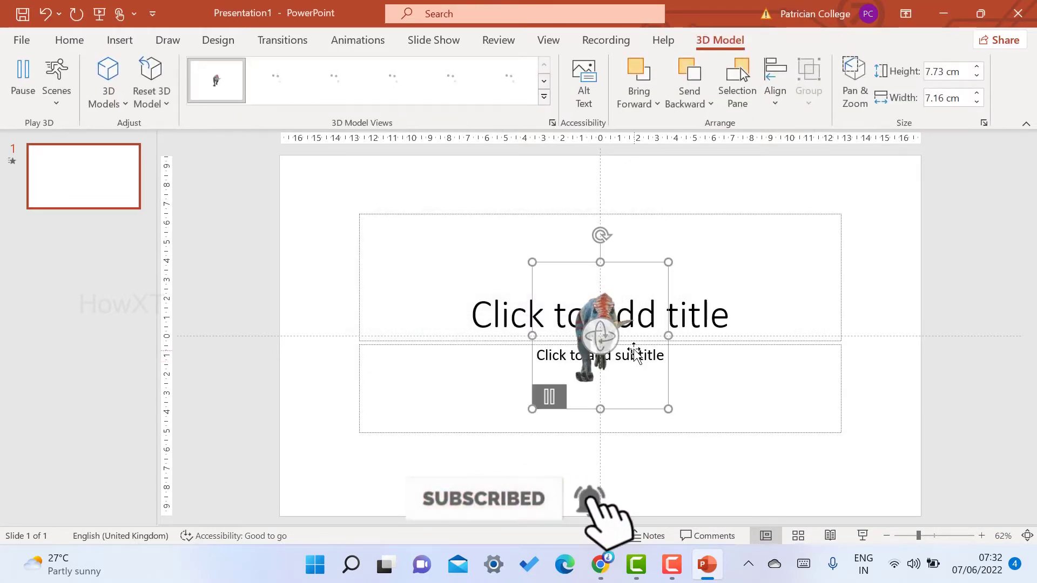
left_click_drag(669, 263, 701, 223)
Delete the empty title and subtitle placeholders.
left_click(787, 214)
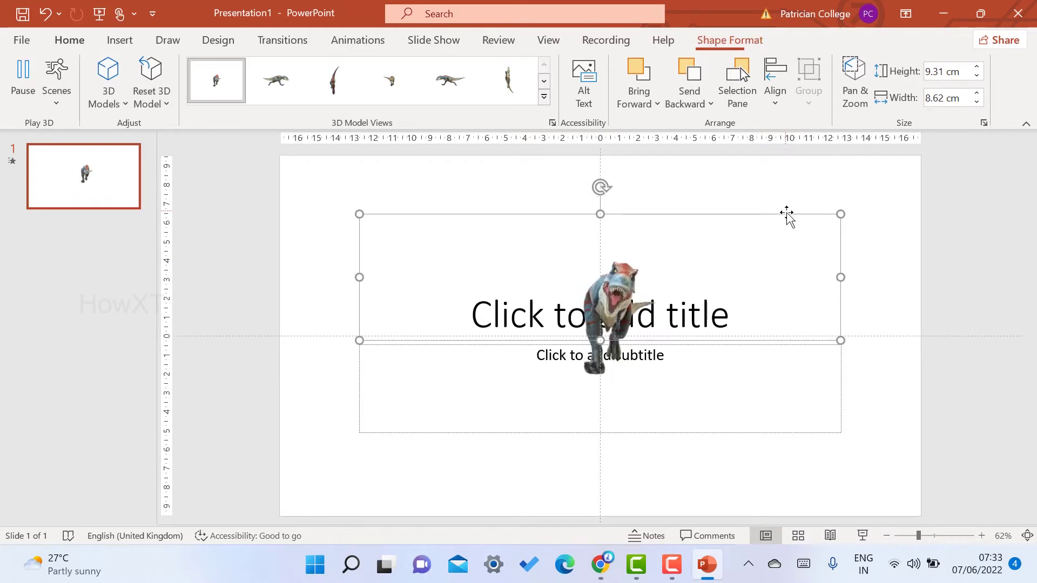
key("Delete")
left_click(822, 345)
key("Delete")
mouse_move(620, 307)
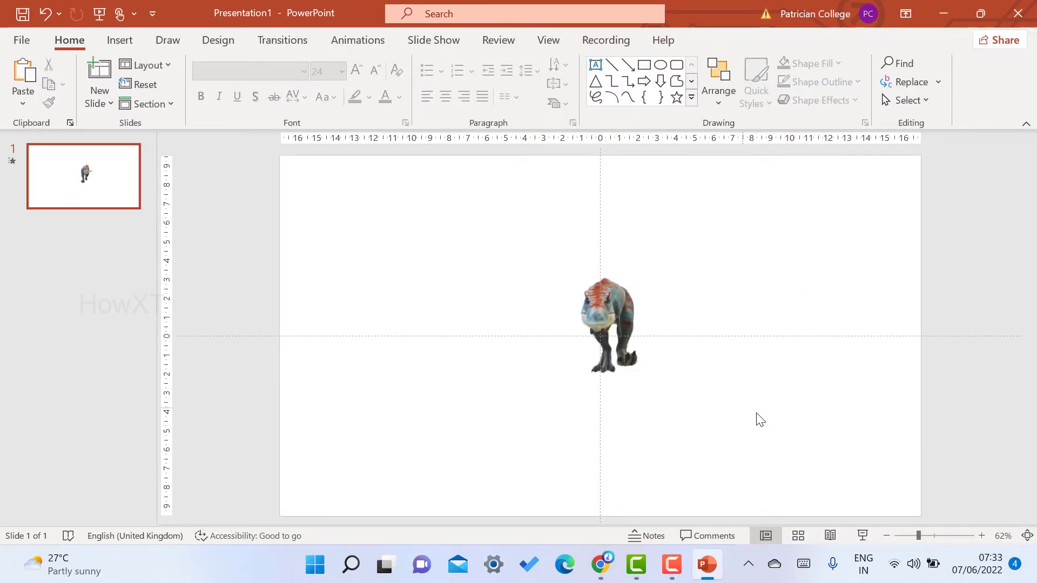
key("F5")
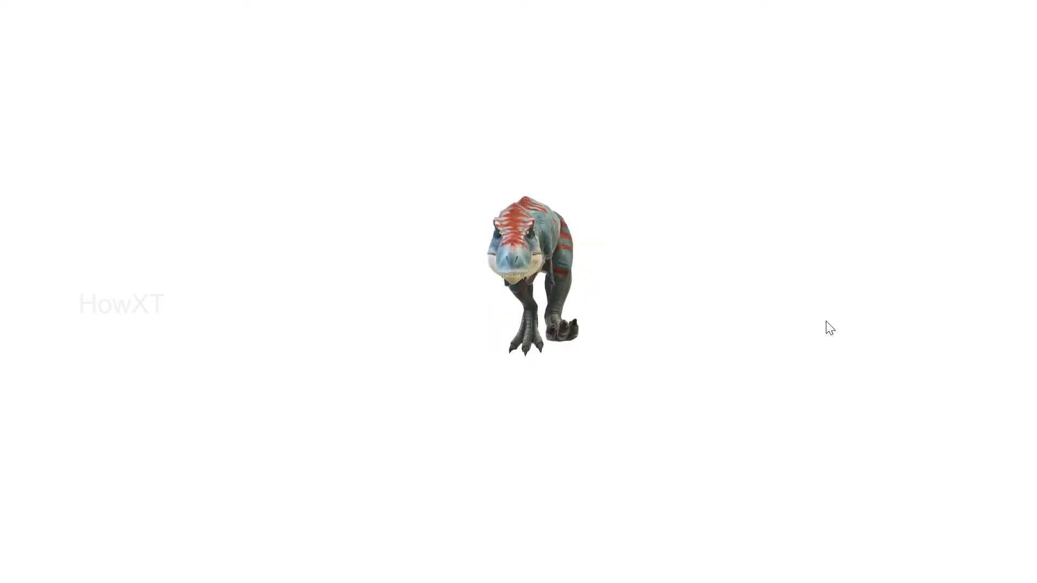
key("Escape")
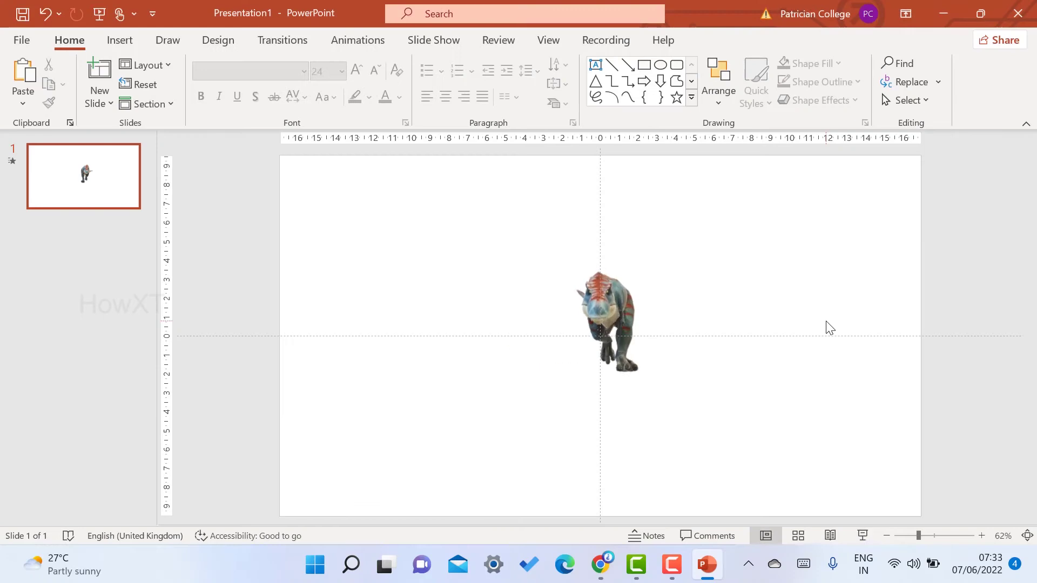
Open the Furniture category of online 3D models and select the rocking chair.
left_click(122, 40)
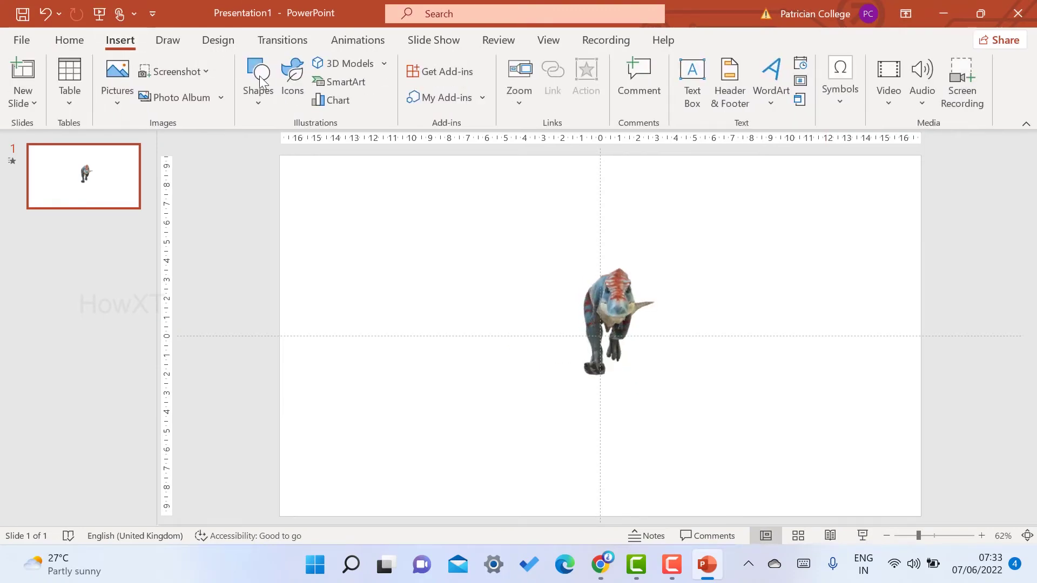
left_click(346, 64)
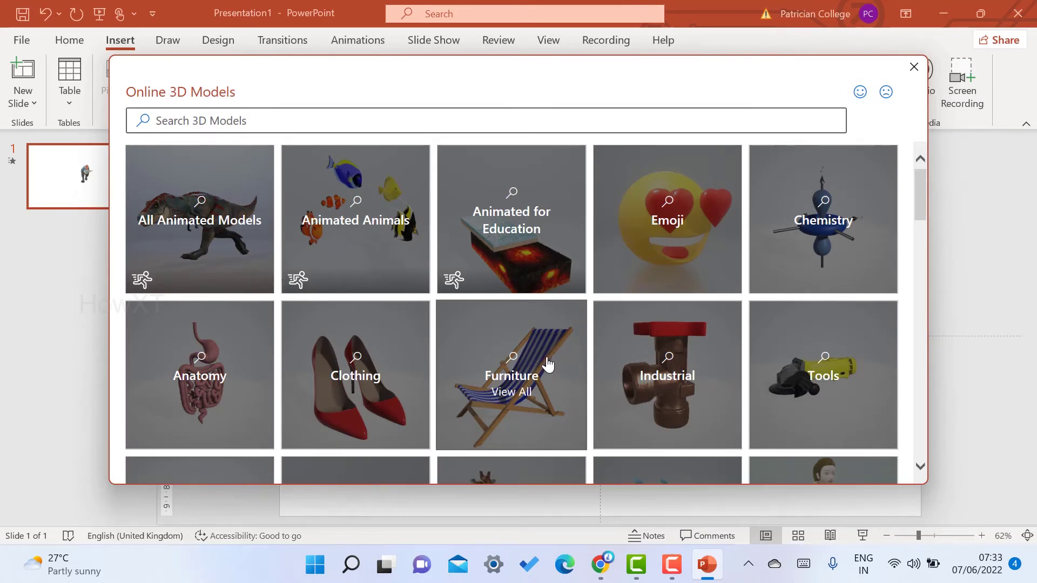
left_click(529, 359)
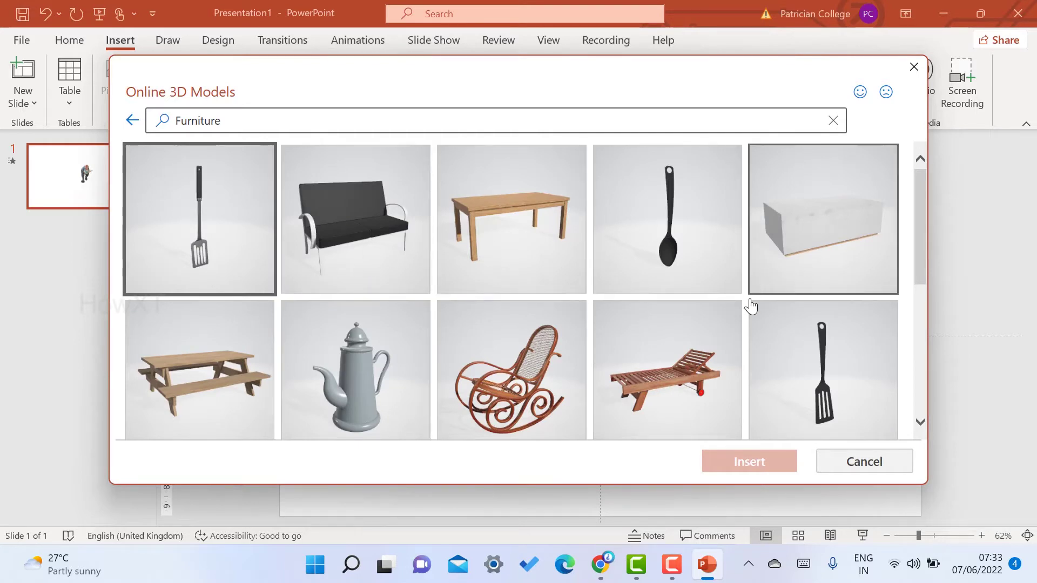
scroll(504, 339, "down", 1)
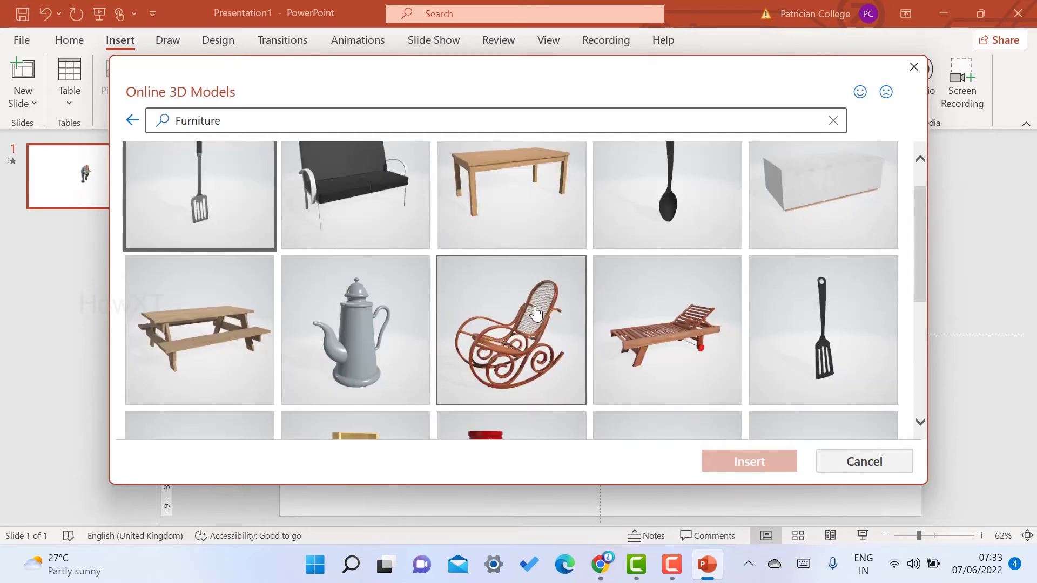
left_click(505, 335)
Insert the rocking chair, move it left of the T-rex, and rotate it to a three-quarter view.
left_click(759, 461)
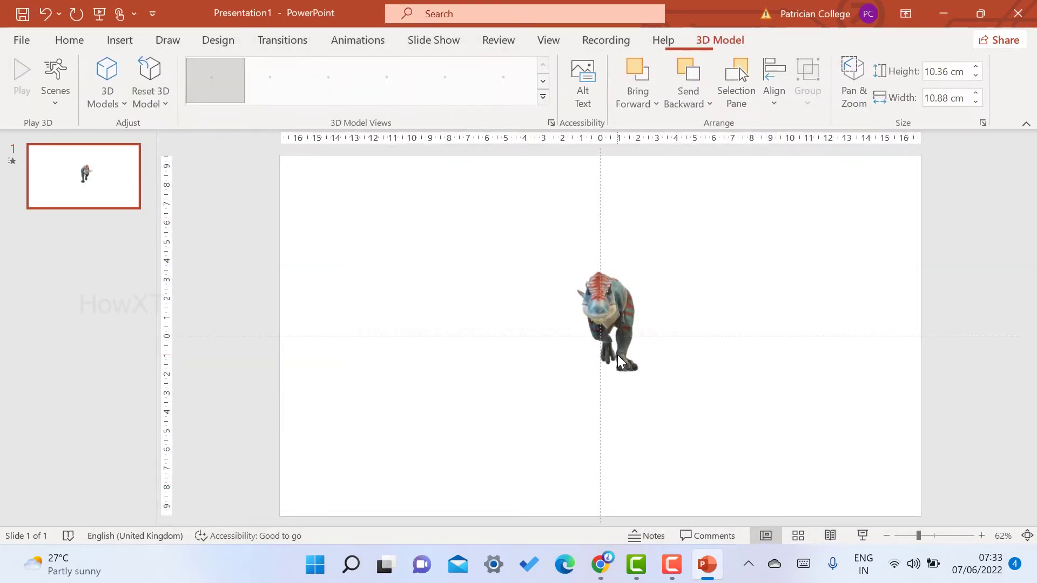
left_click_drag(605, 339, 434, 334)
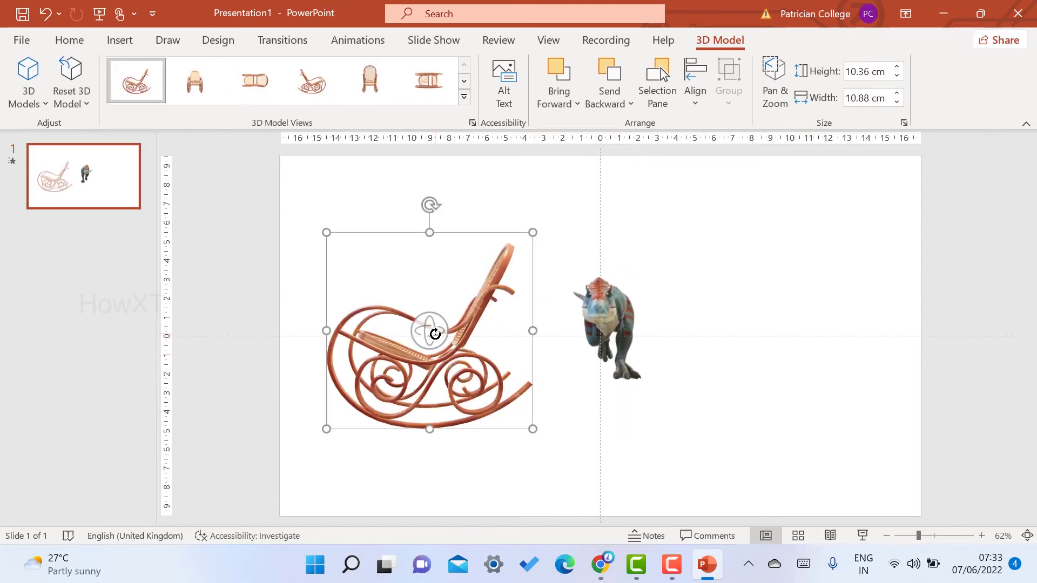
left_click_drag(439, 340, 544, 331)
left_click_drag(423, 344, 730, 446)
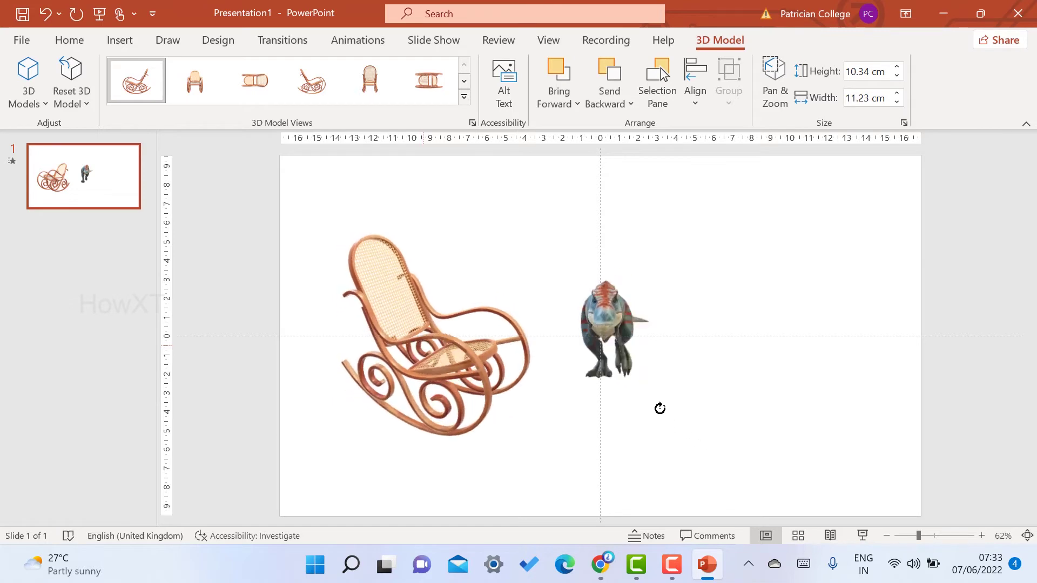
Shift the T-rex toward the chair and turn the rocking chair to face forward.
left_click(625, 308)
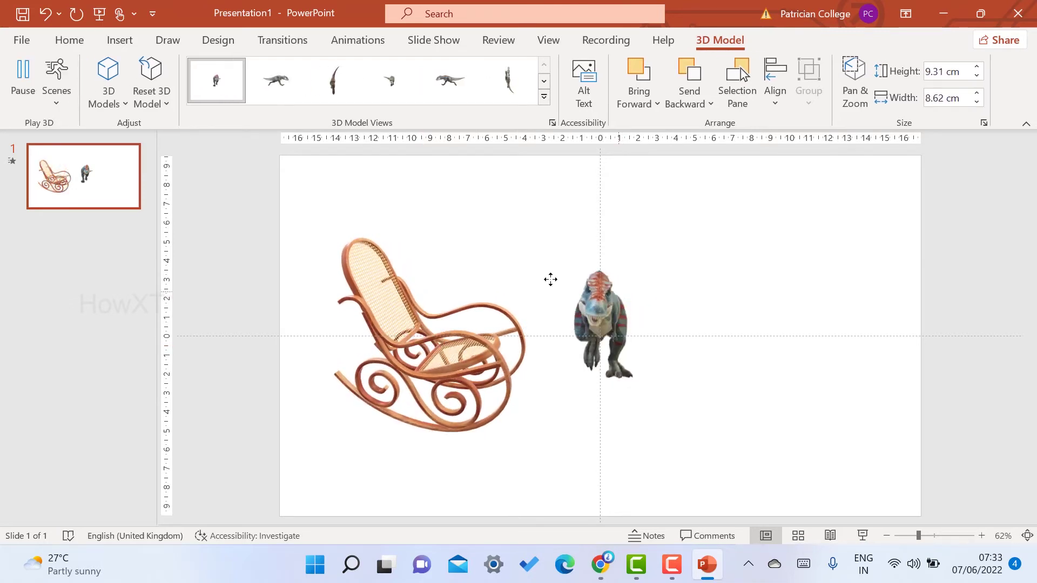
left_click_drag(458, 282, 499, 286)
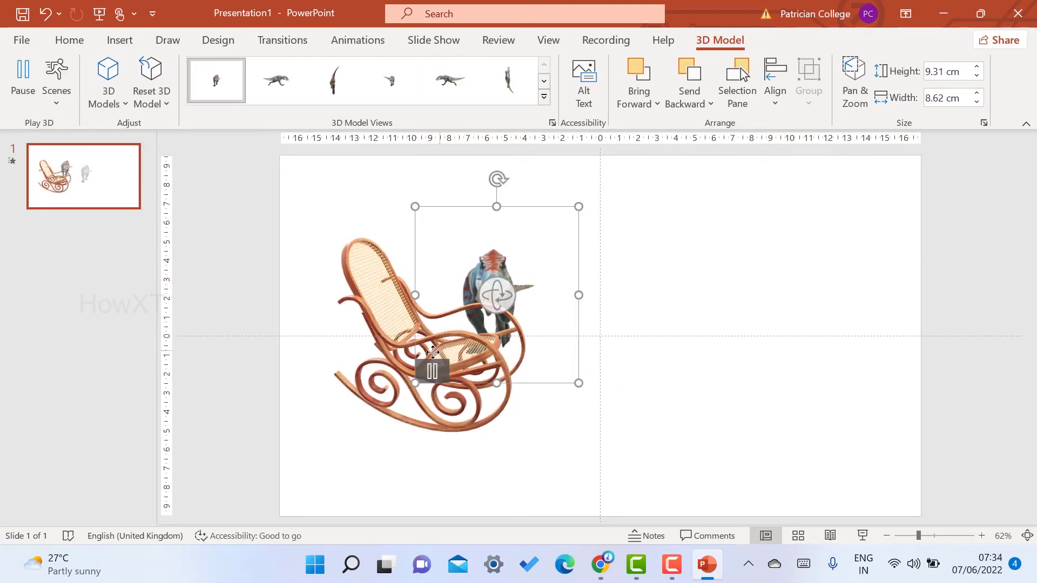
left_click(433, 352)
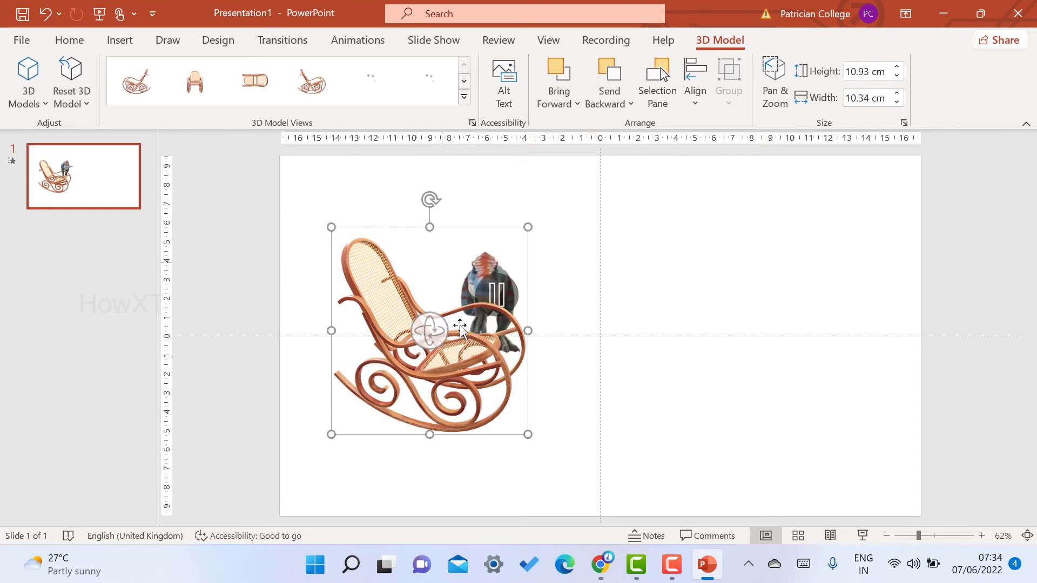
left_click_drag(424, 340, 284, 352)
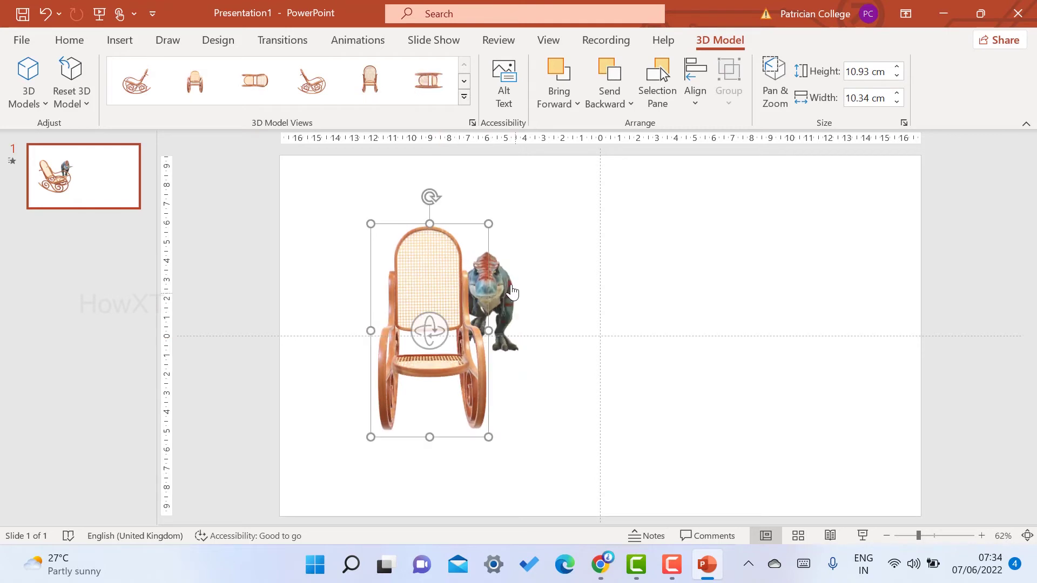
Move the T-rex down, remove and re-paste it, then set it on the chair seat.
left_click(511, 250)
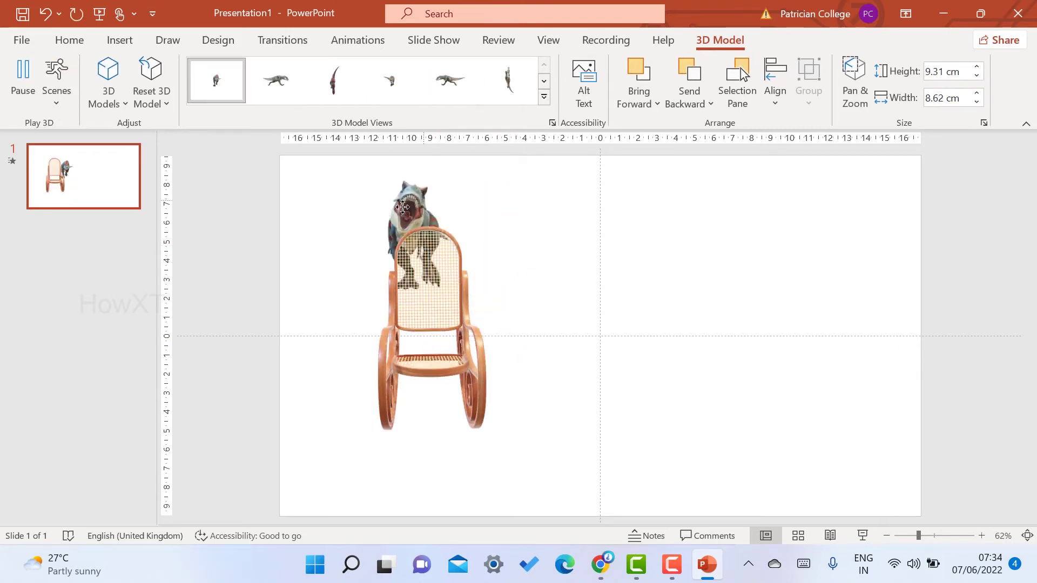
left_click_drag(560, 225, 560, 341)
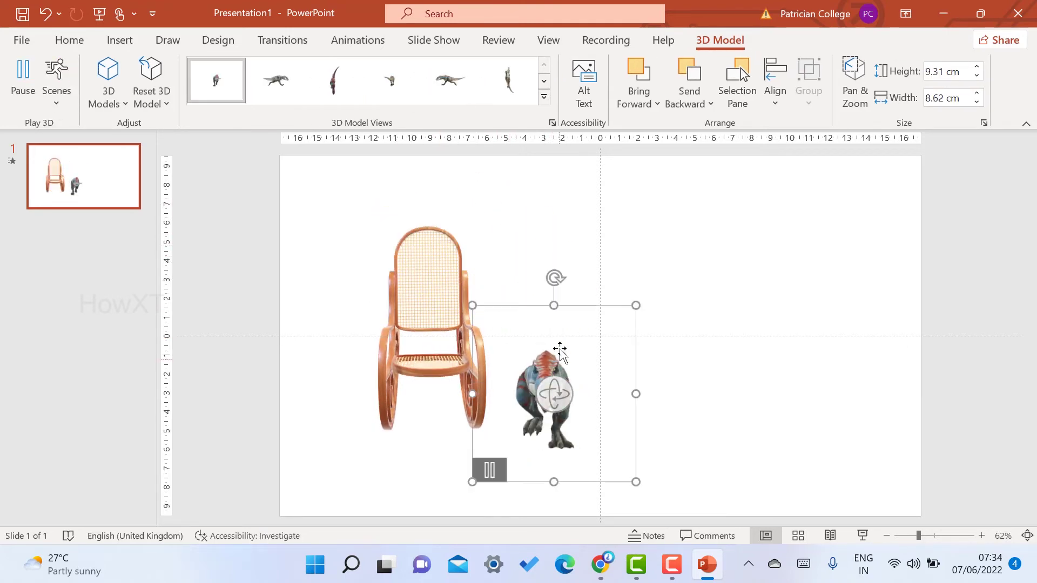
key("Delete")
key("ctrl+v")
left_click_drag(560, 341, 436, 287)
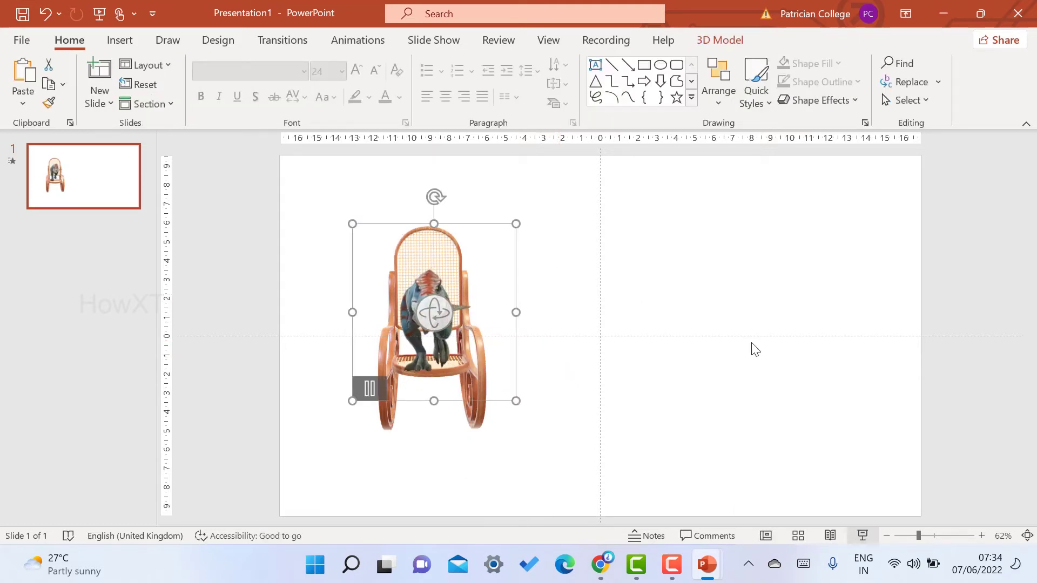
key("F5")
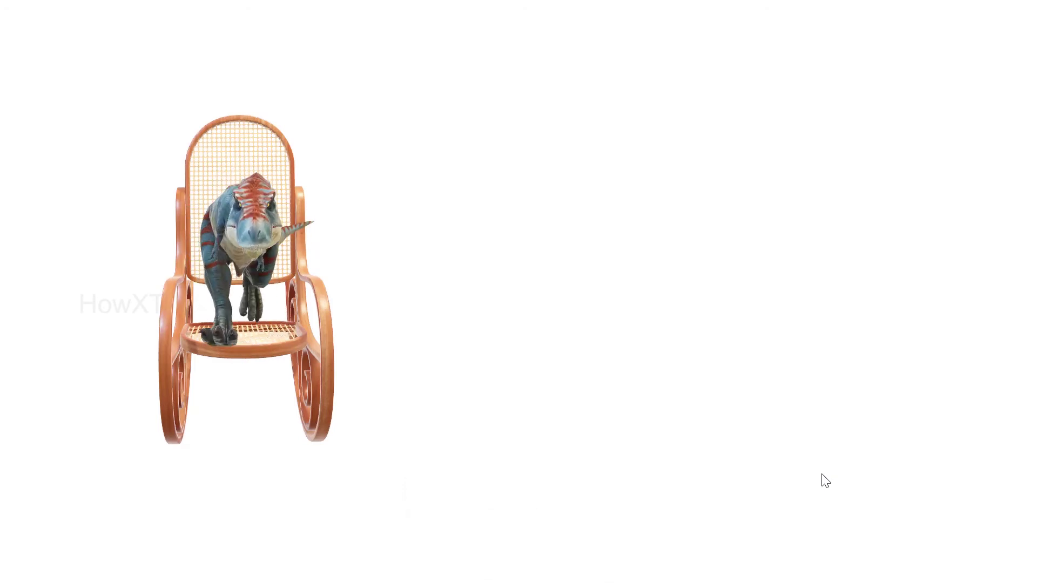
key("Escape")
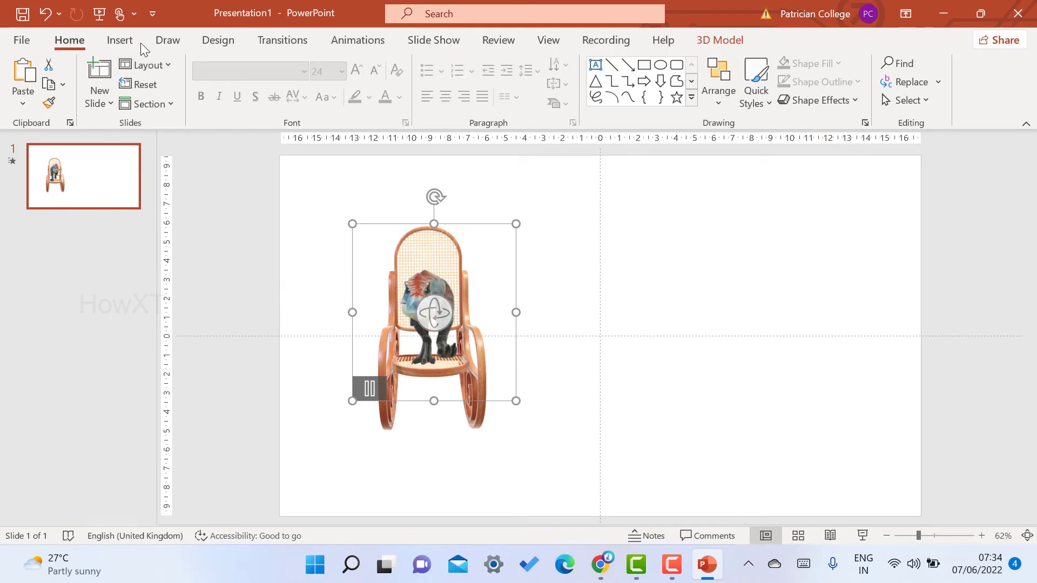
Open the online 3D Models library and scroll through its categories.
left_click(121, 40)
left_click(258, 79)
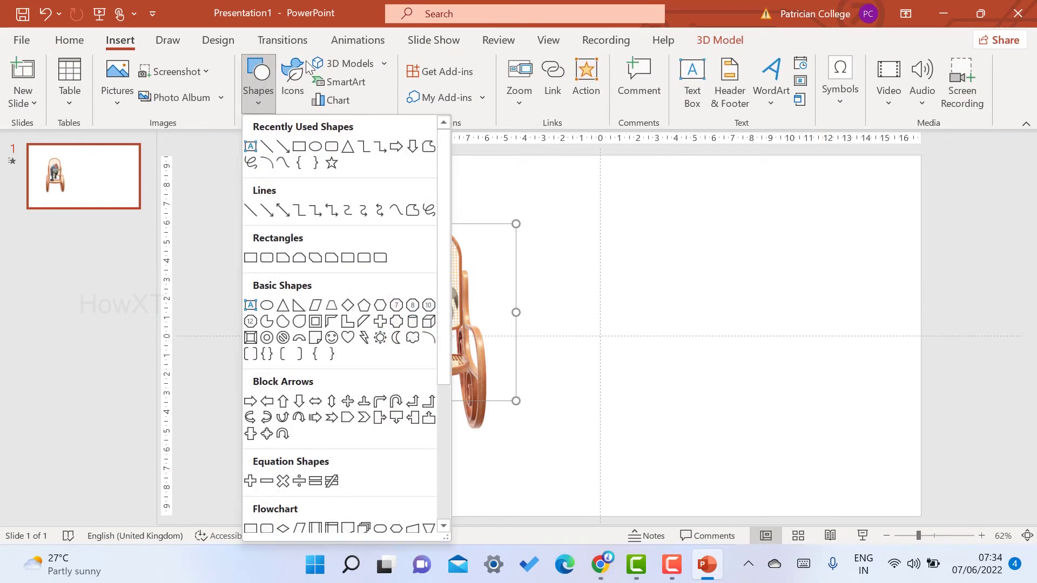
left_click(335, 65)
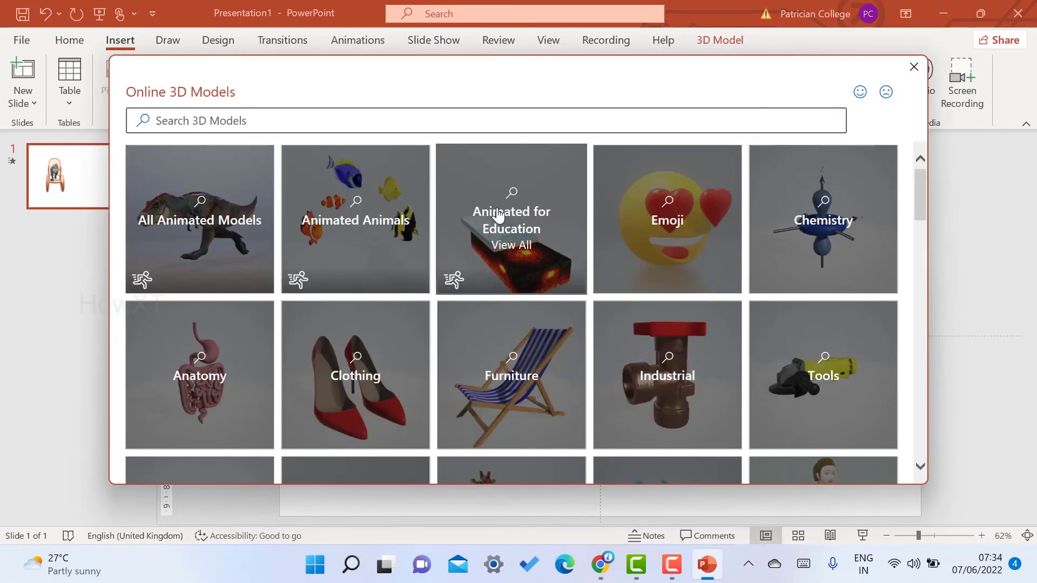
scroll(551, 238, "down", 9)
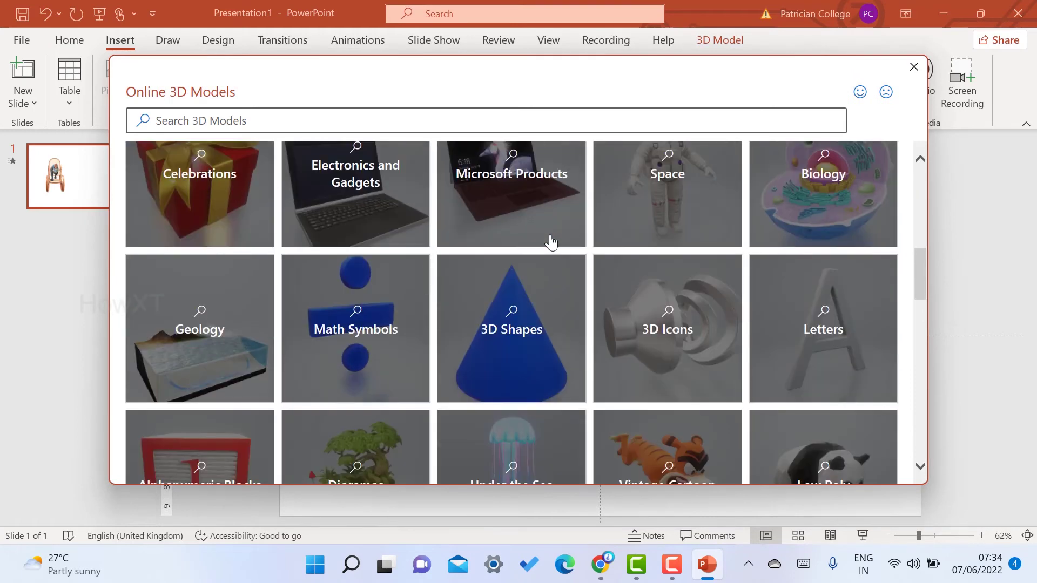
scroll(551, 238, "up", 2)
scroll(551, 238, "down", 2)
scroll(551, 242, "down", 8)
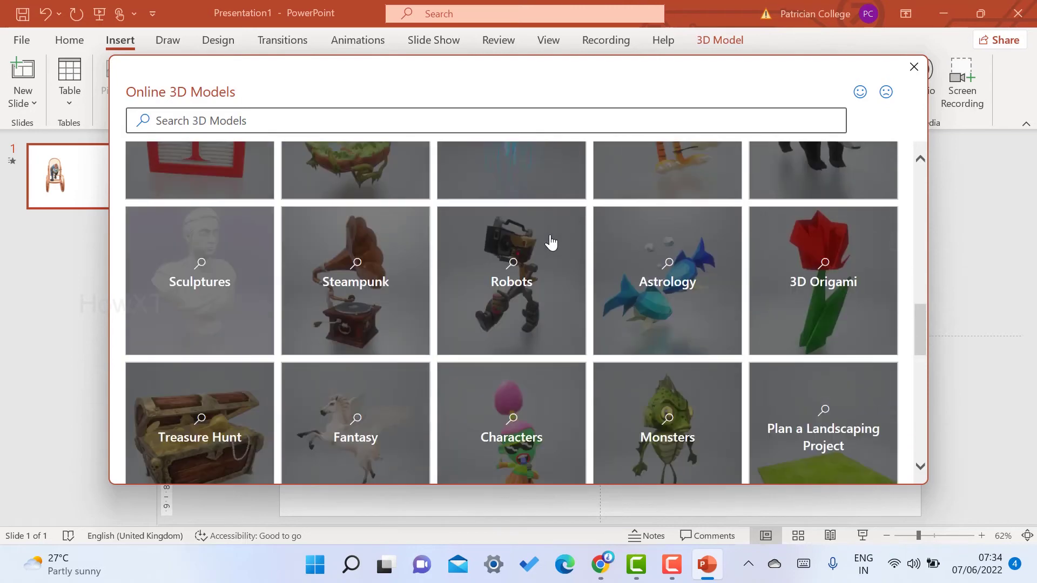
scroll(551, 242, "down", 6)
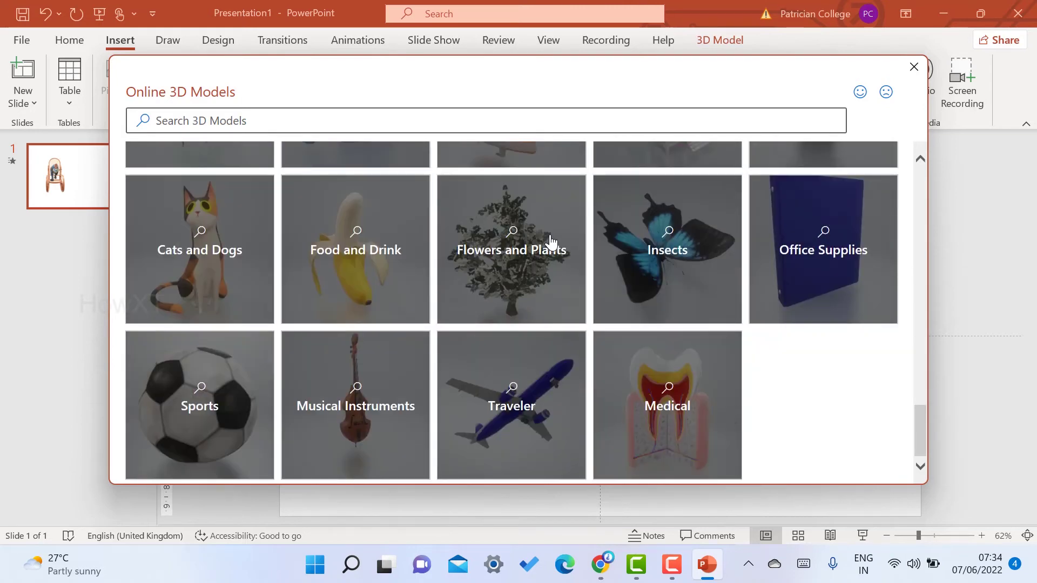
scroll(552, 238, "up", 8)
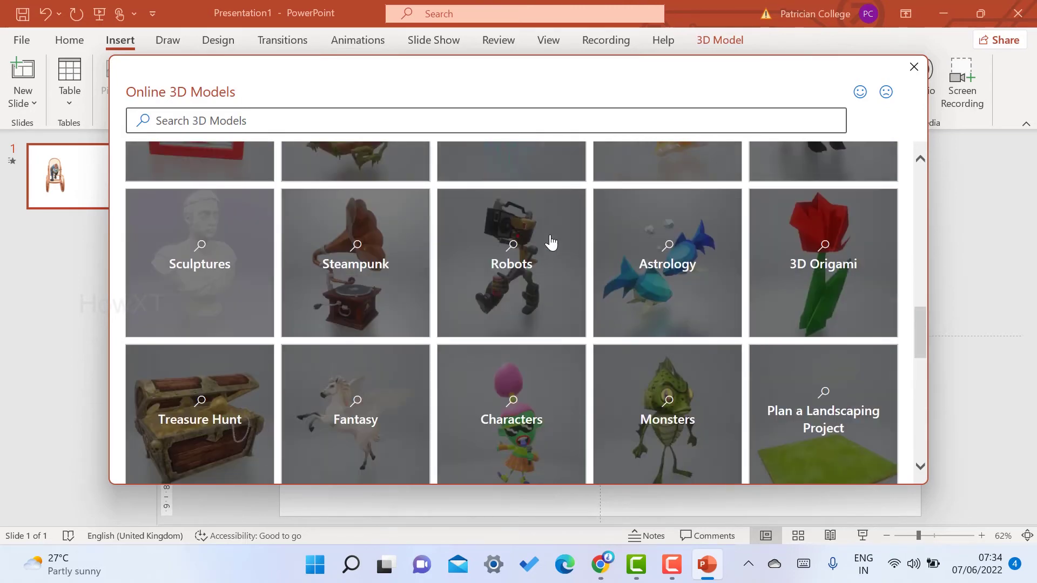
scroll(551, 242, "up", 4)
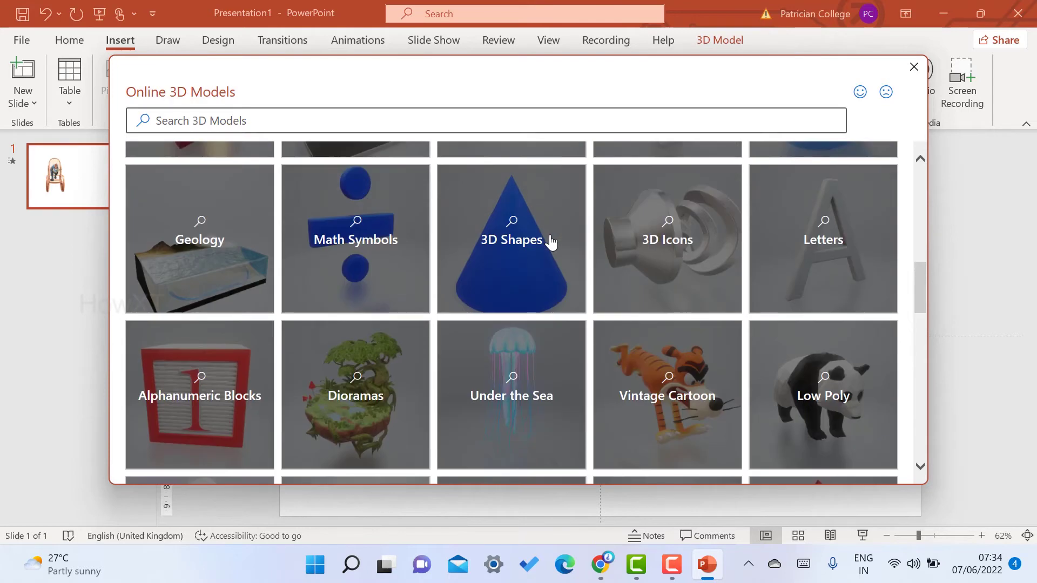
scroll(613, 316, "up", 2)
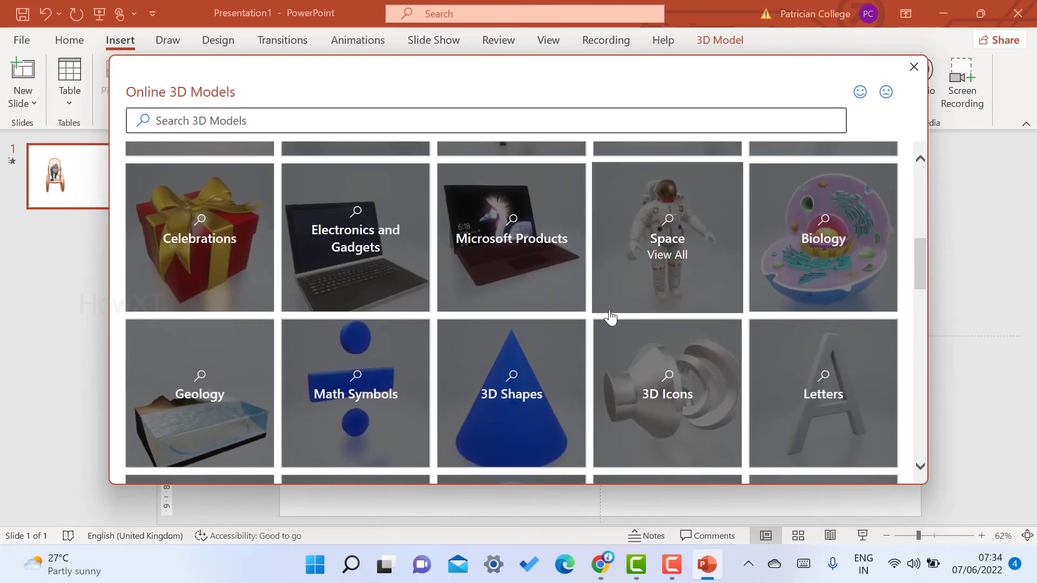
scroll(612, 316, "up", 2)
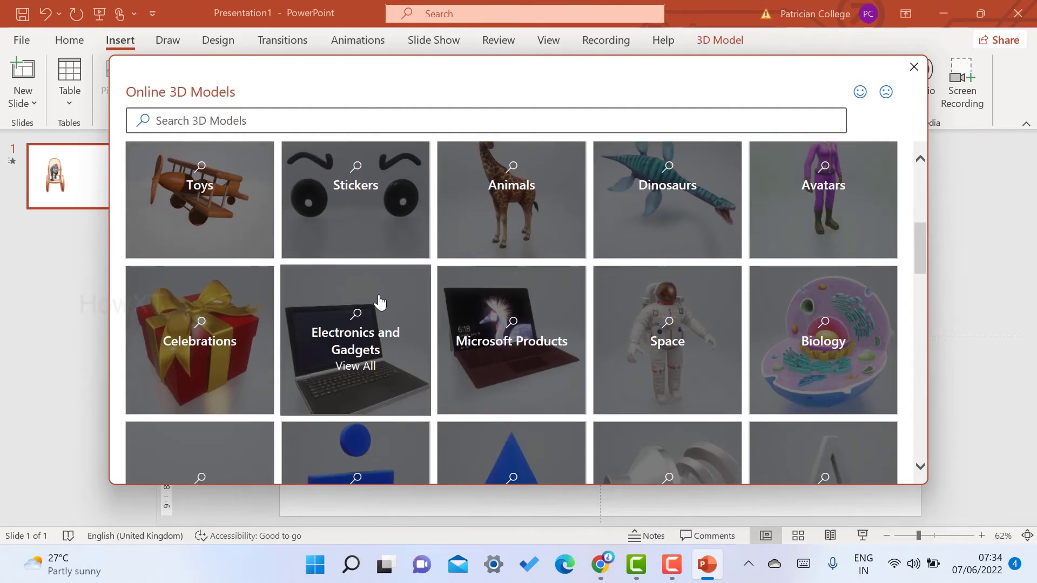
Insert the electronic keyboard from the Electronics and Gadgets category.
left_click(345, 324)
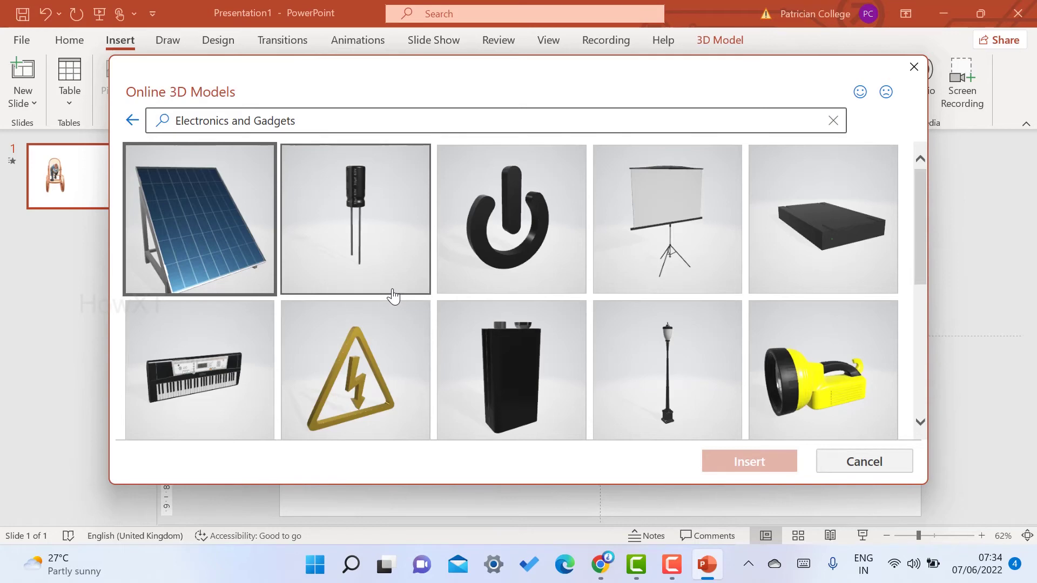
scroll(393, 296, "down", 4)
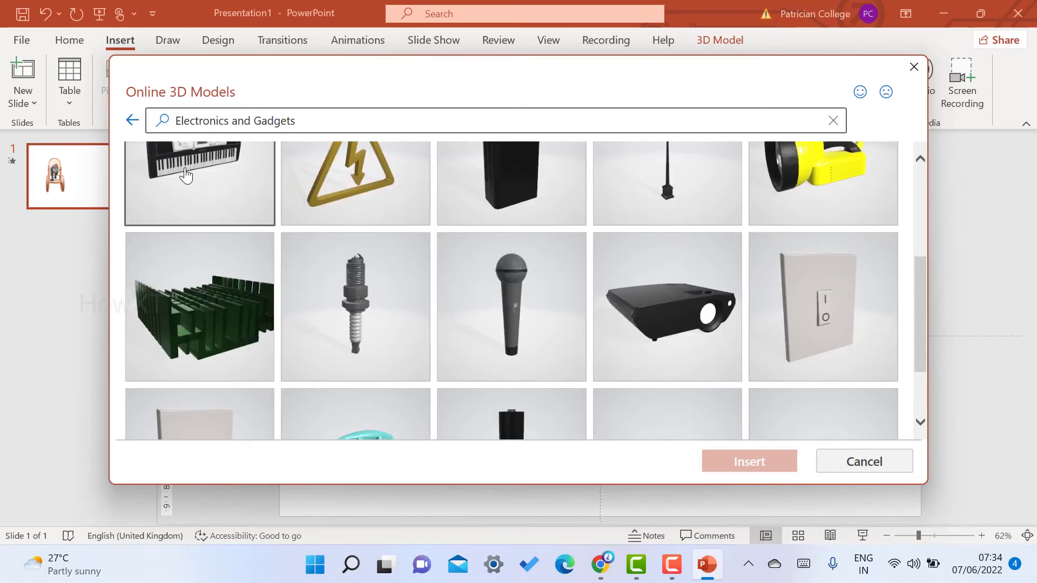
left_click(512, 307)
left_click(743, 462)
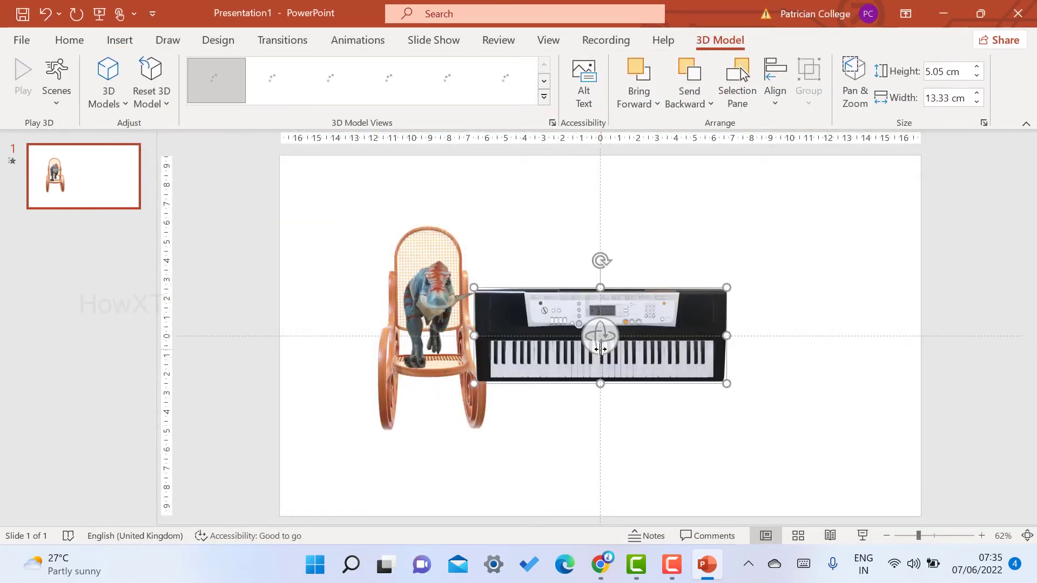
Tilt the keyboard to an angled view and settle it on the slide's right half.
left_click_drag(600, 340, 836, 356)
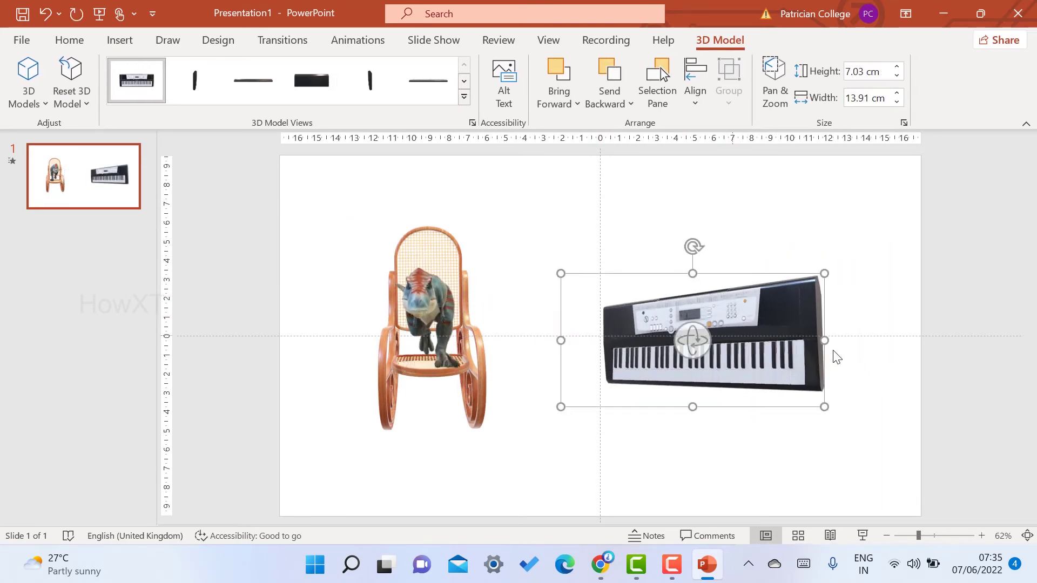
left_click_drag(698, 300, 703, 306)
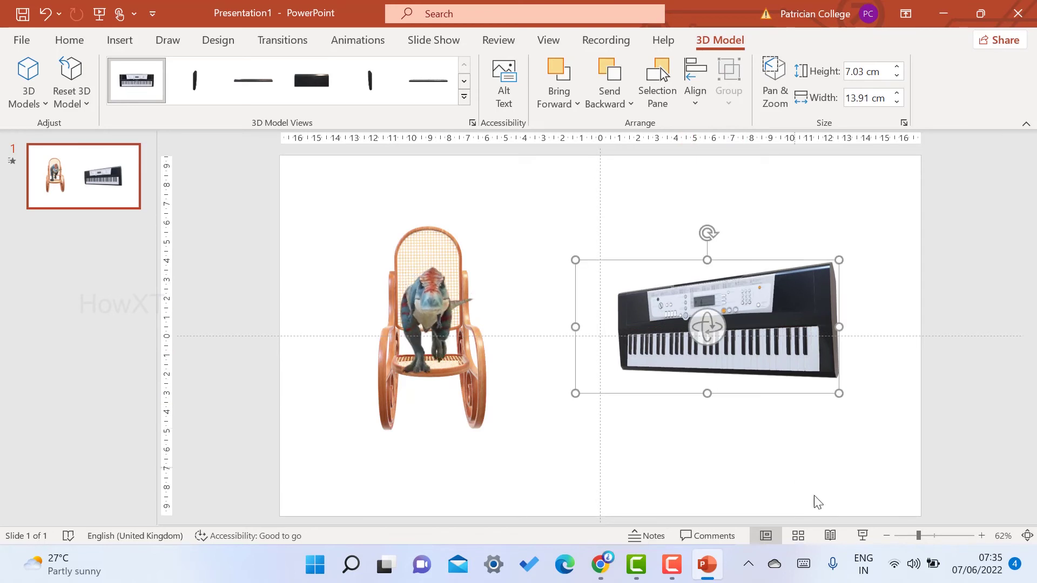
Insert the sitting dog model from the Animated Animals 3D category.
left_click(114, 41)
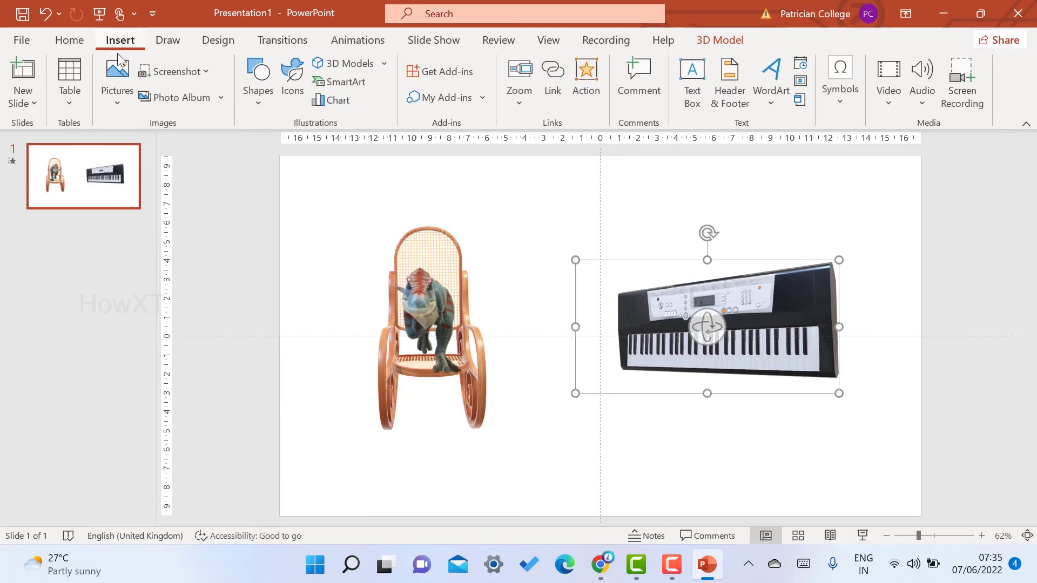
left_click(343, 70)
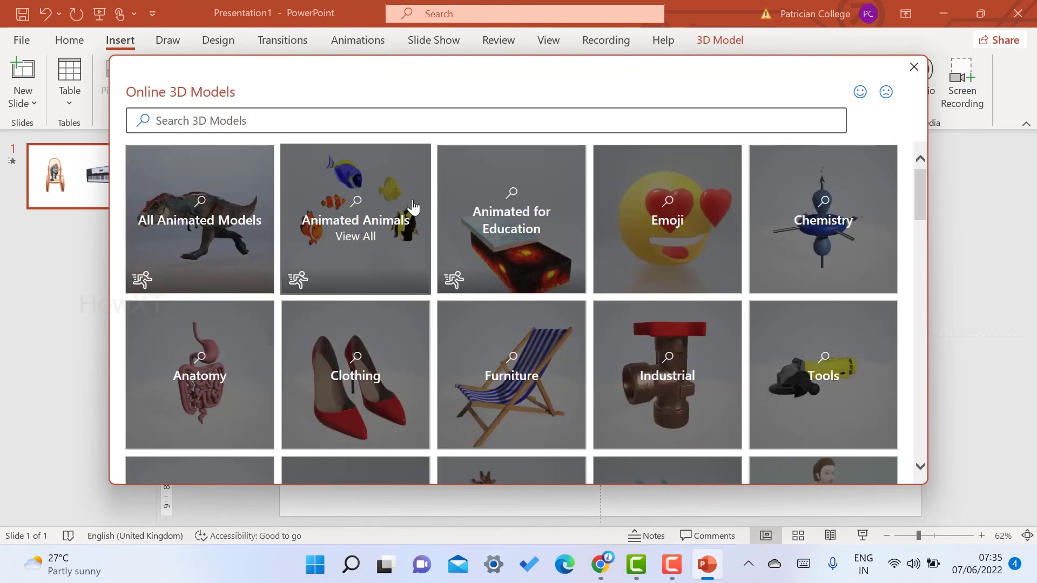
left_click(406, 218)
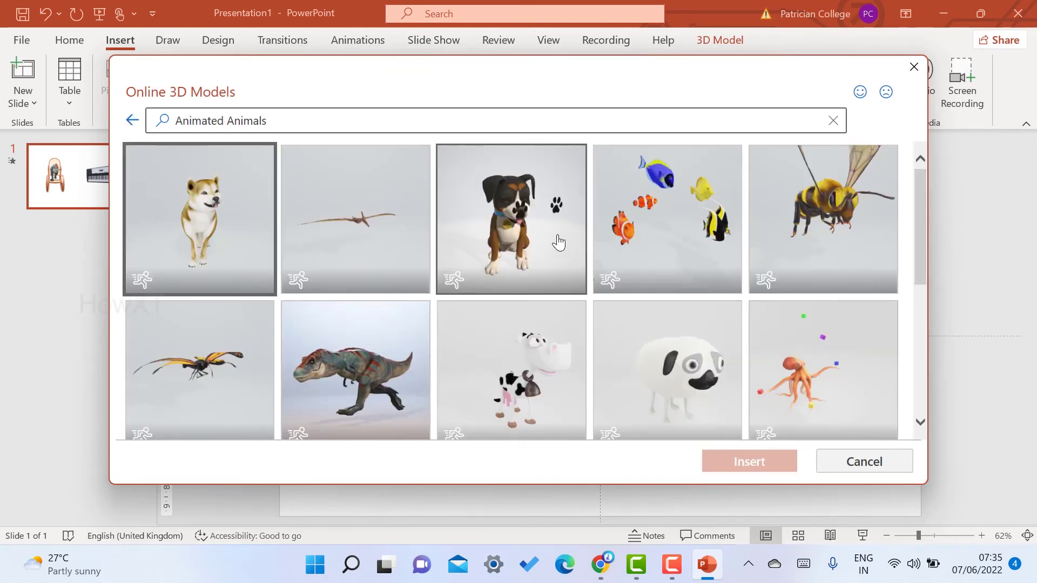
left_click(524, 208)
left_click(765, 461)
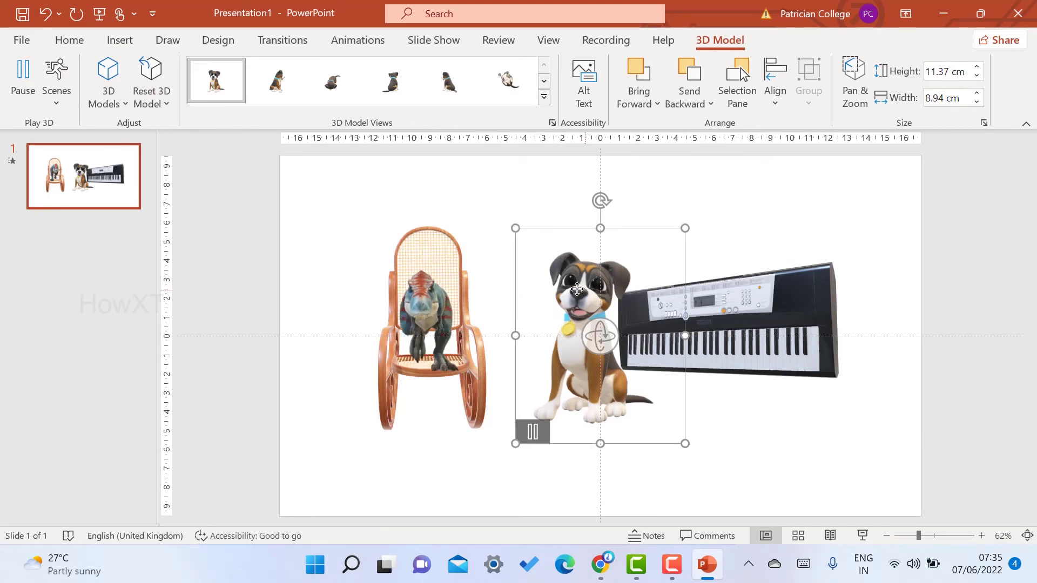
Place the dog between chair and keyboard, turn it toward the keyboard, and start the slide show.
left_click_drag(594, 292, 543, 289)
left_click_drag(556, 343, 702, 386)
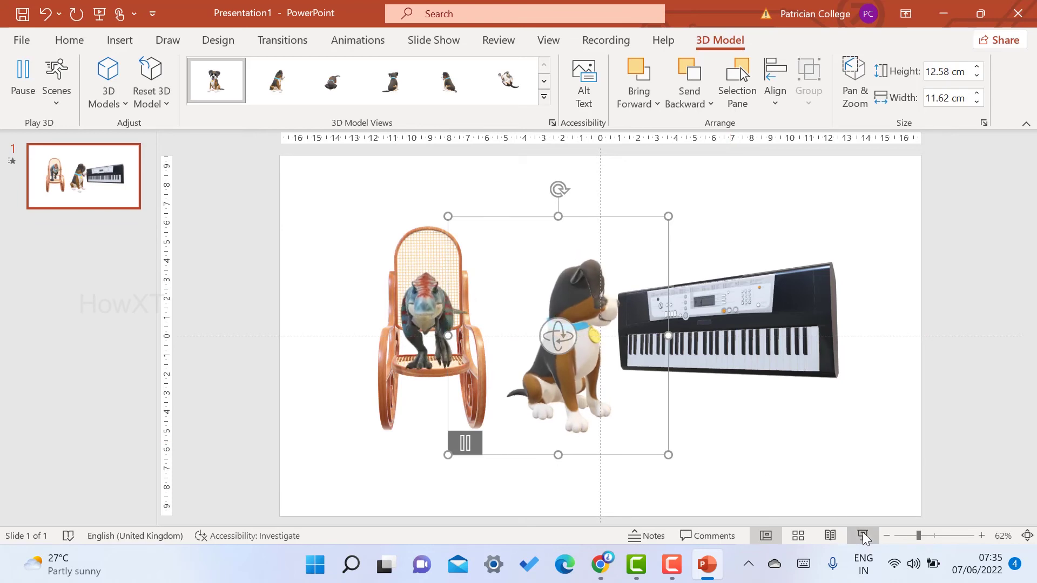
key("F5")
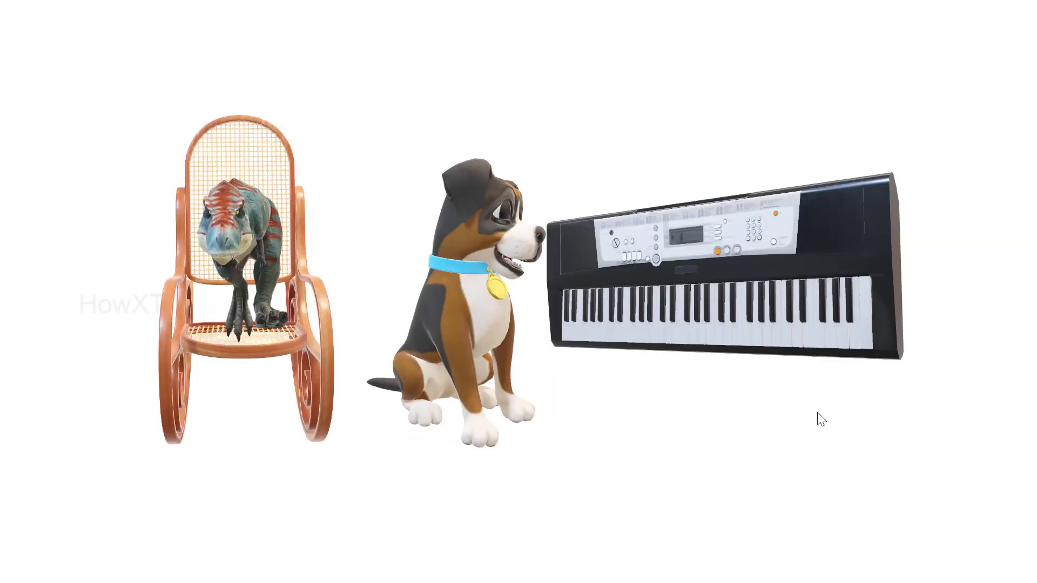